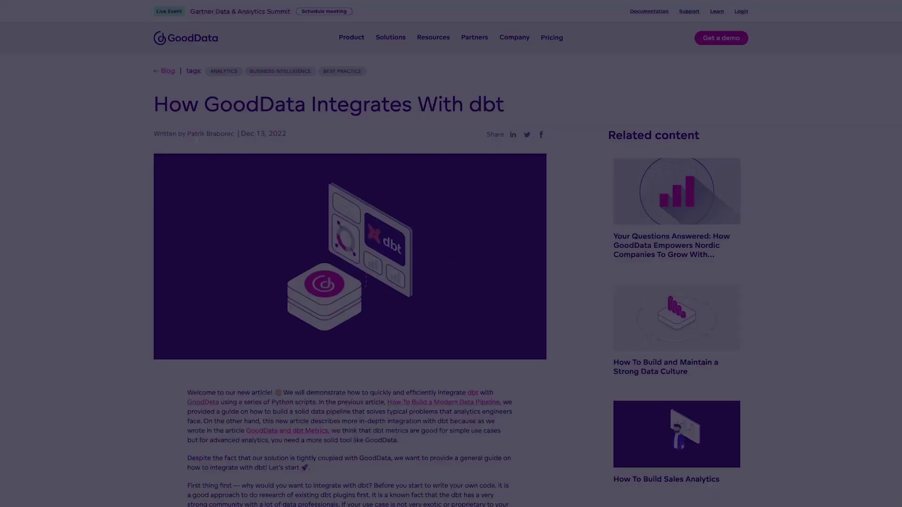
# Scroll the dbt integration article past the constraints YAML and profile file to the setup.py example
pyautogui.scroll(-7, 451, 253)
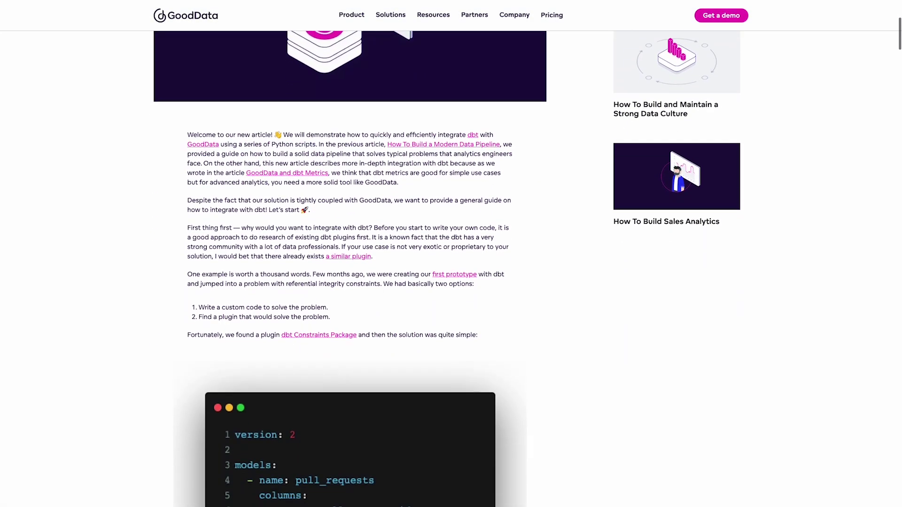
pyautogui.scroll(-7, 451, 253)
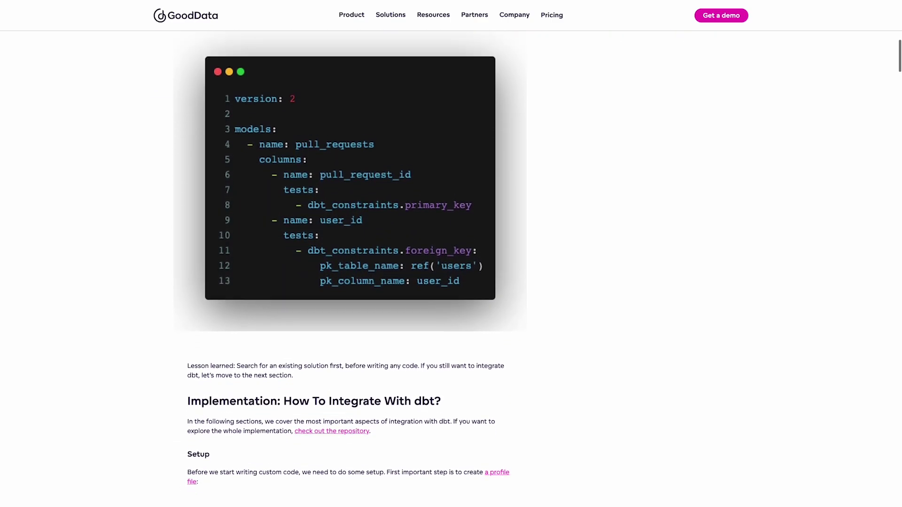
pyautogui.scroll(-7, 451, 254)
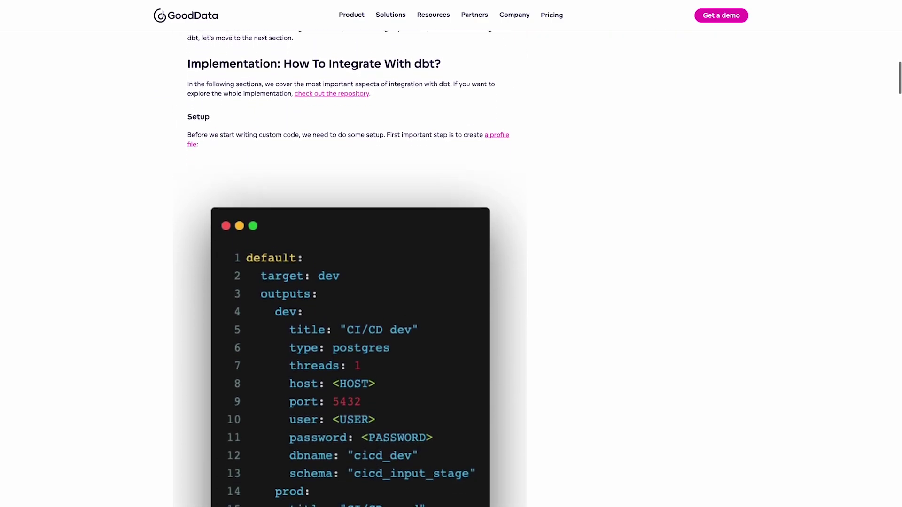
pyautogui.scroll(-7, 451, 254)
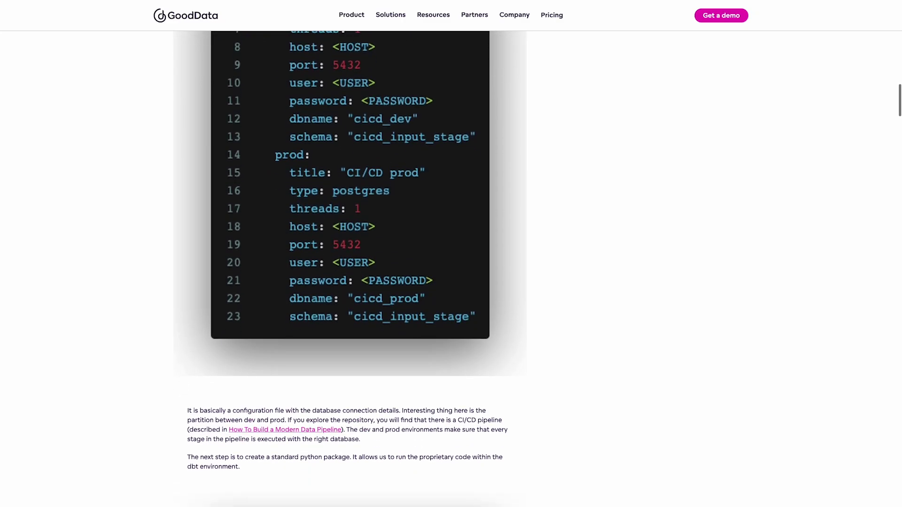
pyautogui.scroll(-7, 451, 254)
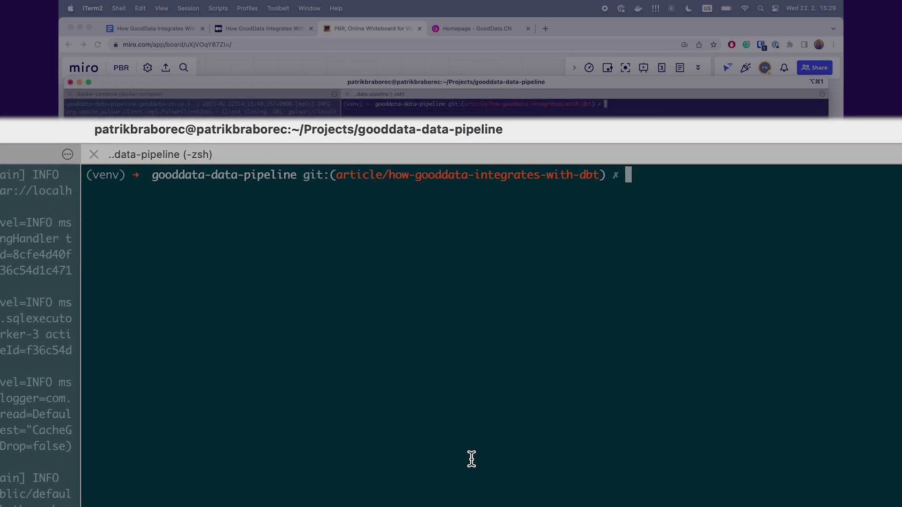
# Show 'docker-compose up gooddata-cn-ce' without running it, then switch to the local GoodData.CN homepage
pyautogui.write('docker-compose up gooddata-cn-ce')
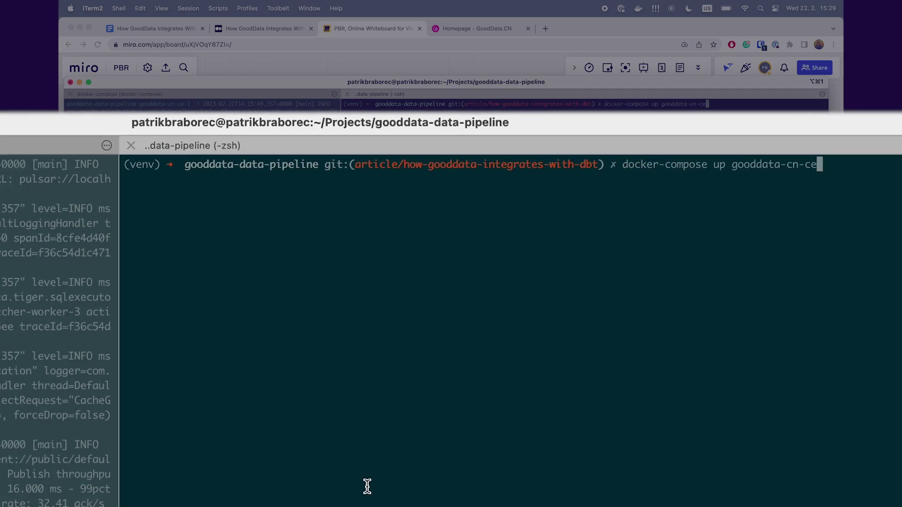
pyautogui.hotkey('ctrl', 'c')
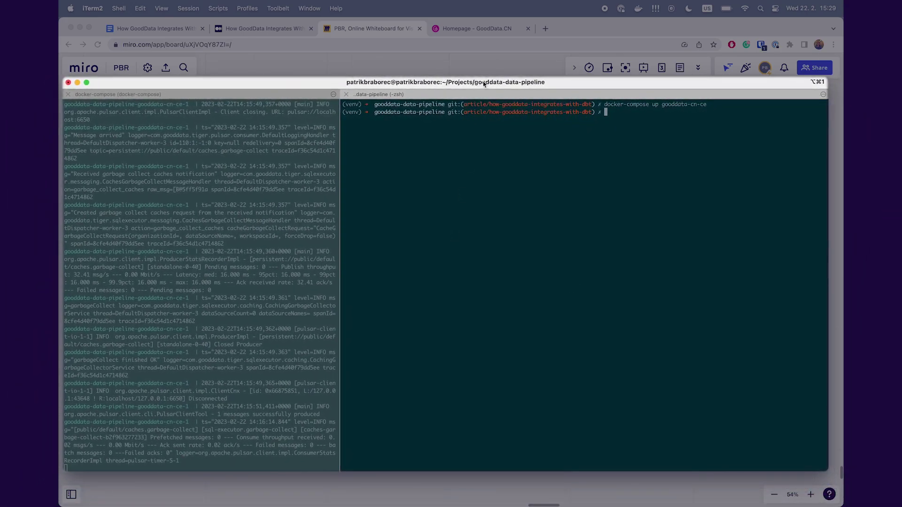
pyautogui.click(477, 34)
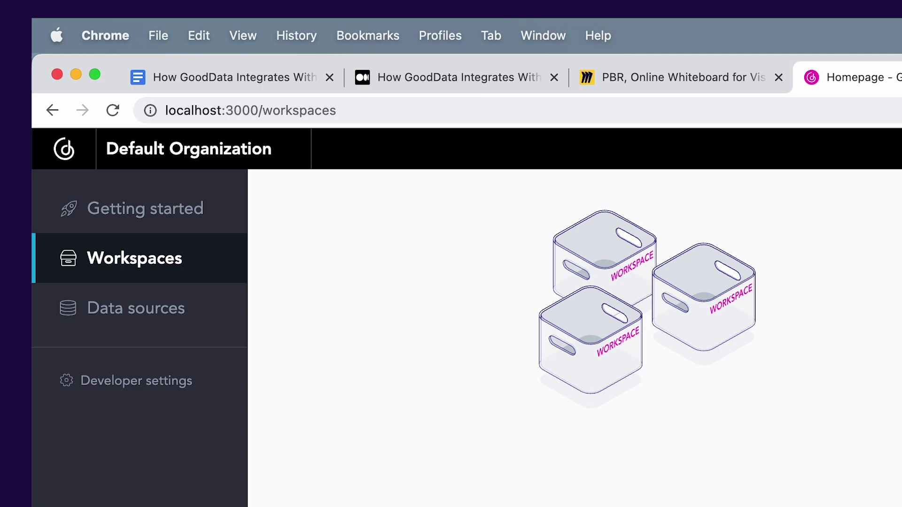
# Return to iTerm2 after seeing the Default Organization has no workspaces
pyautogui.press('super+Tab')
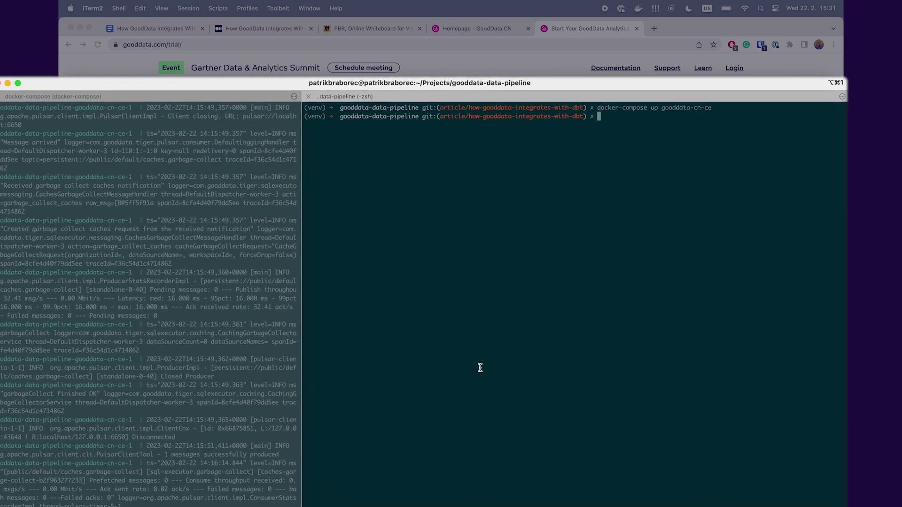
# Clear the terminal and change into the src/extract_load folder
pyautogui.hotkey('ctrl', 'l')
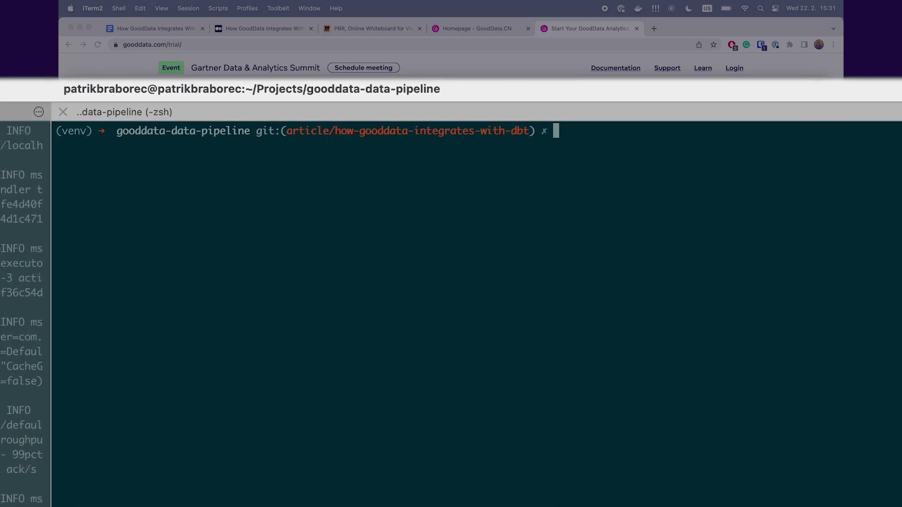
pyautogui.write('cd sr')
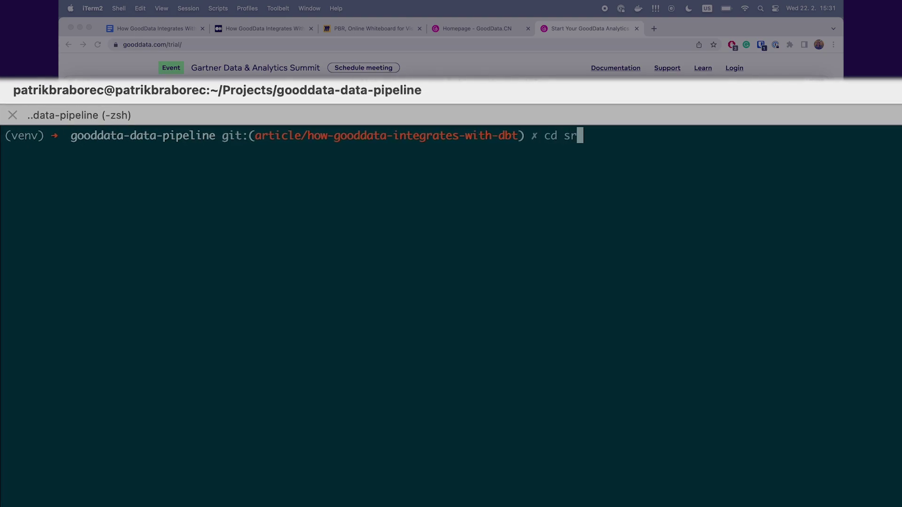
pyautogui.write('c/extr')
pyautogui.press('Tab')
pyautogui.press('Return')
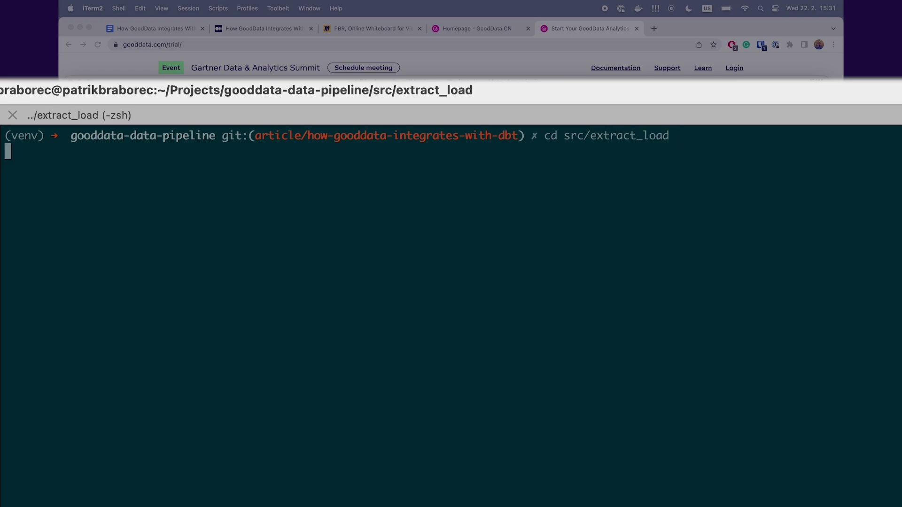
# Run the extract.py script to pull the source data
pyautogui.write('./ext')
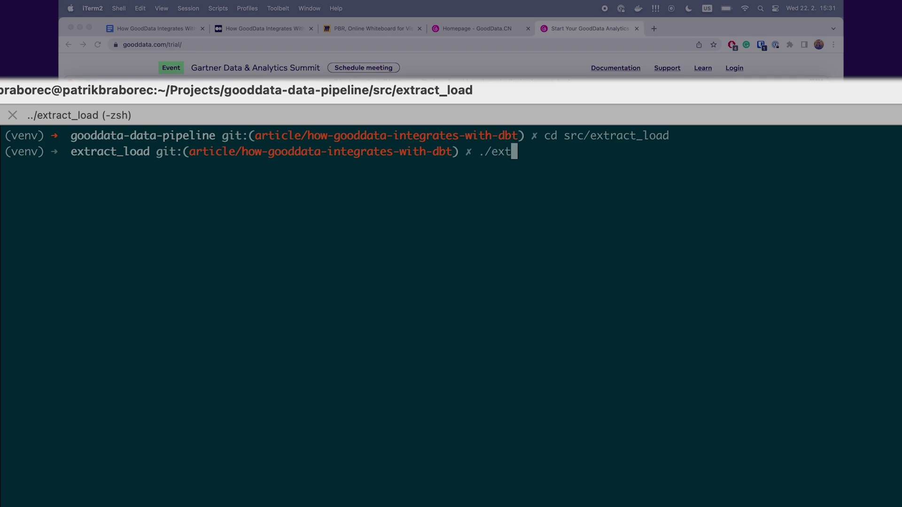
pyautogui.press('Tab')
pyautogui.press('Return')
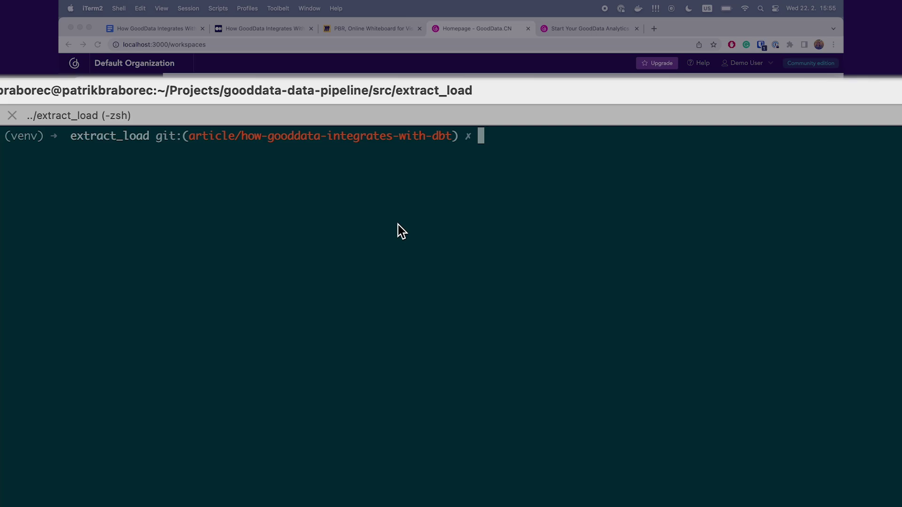
# Run './load.py --profile-dir ../$DBT_PROFILE_DIR --target $DBT_TARGET' to load repos, users, commits and pulls tables
pyautogui.press('super+v')
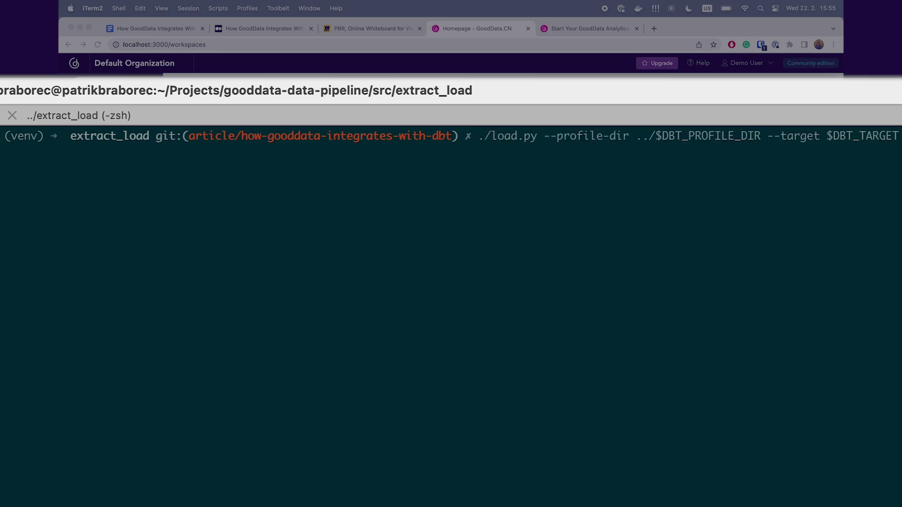
pyautogui.press('Return')
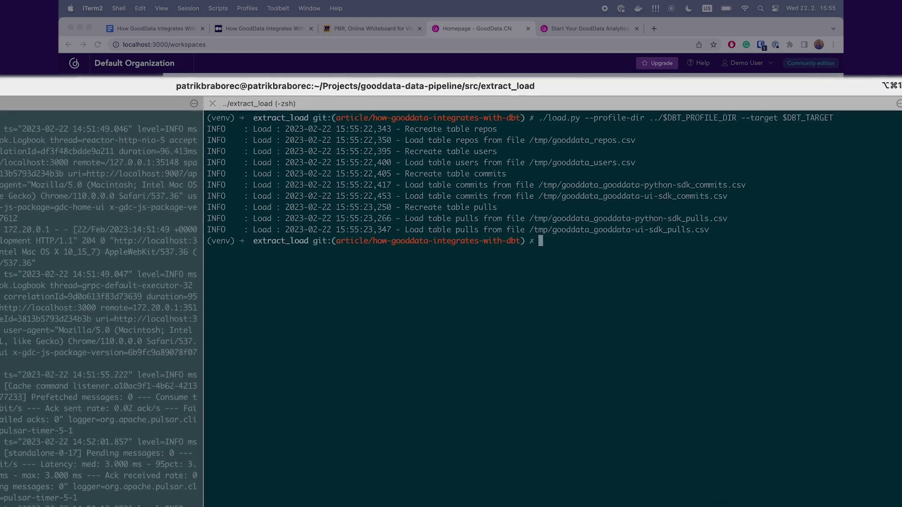
pyautogui.press('super+Tab')
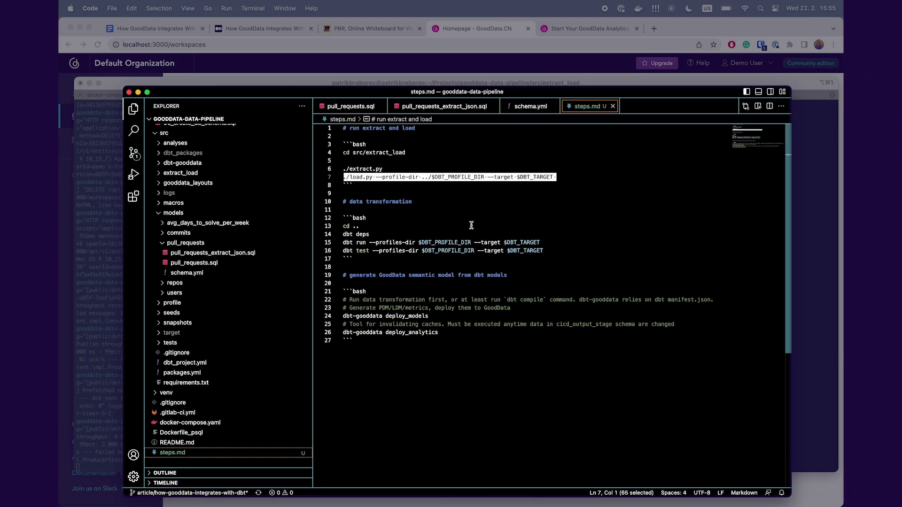
# Open pull_requests.sql and highlight its opening CTE that reads the extract model
pyautogui.click(471, 225)
pyautogui.click(353, 107)
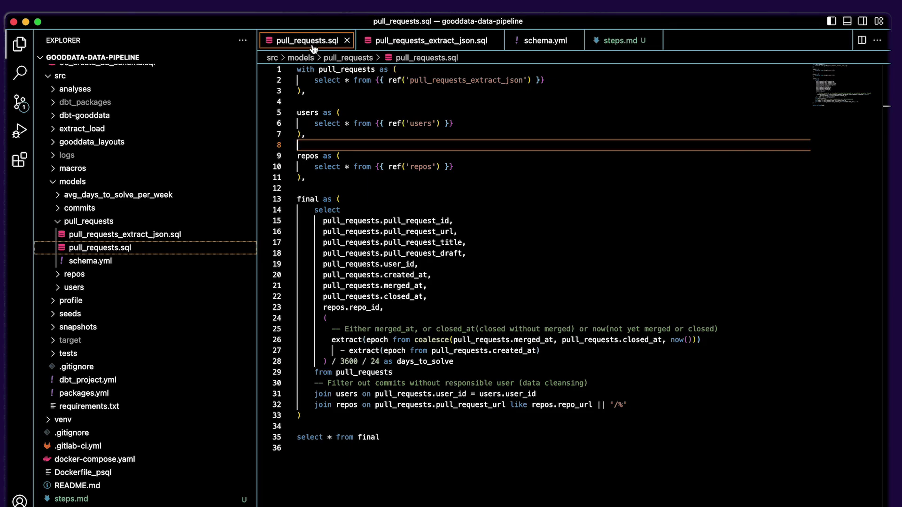
pyautogui.moveTo(545, 80); pyautogui.dragTo(444, 72)
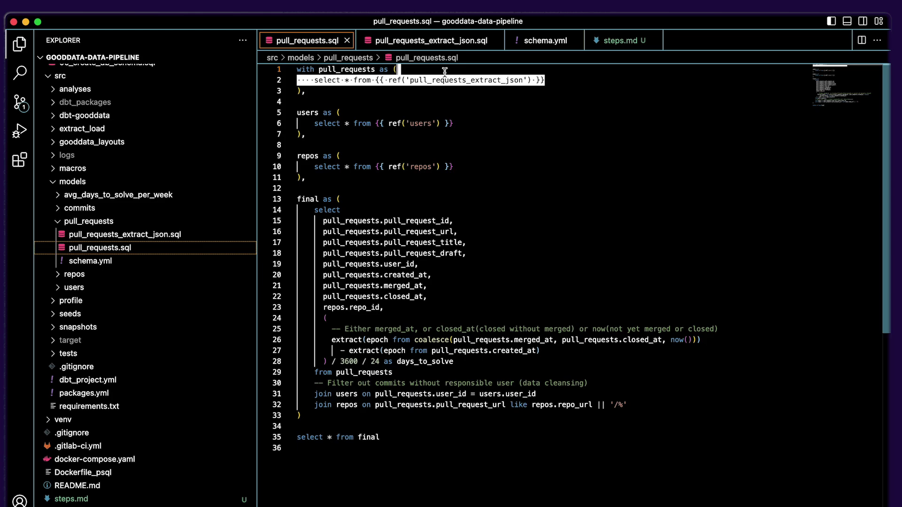
# Inspect the pull_request_id cast in pull_requests_extract_json.sql, then open schema.yml
pyautogui.click(438, 43)
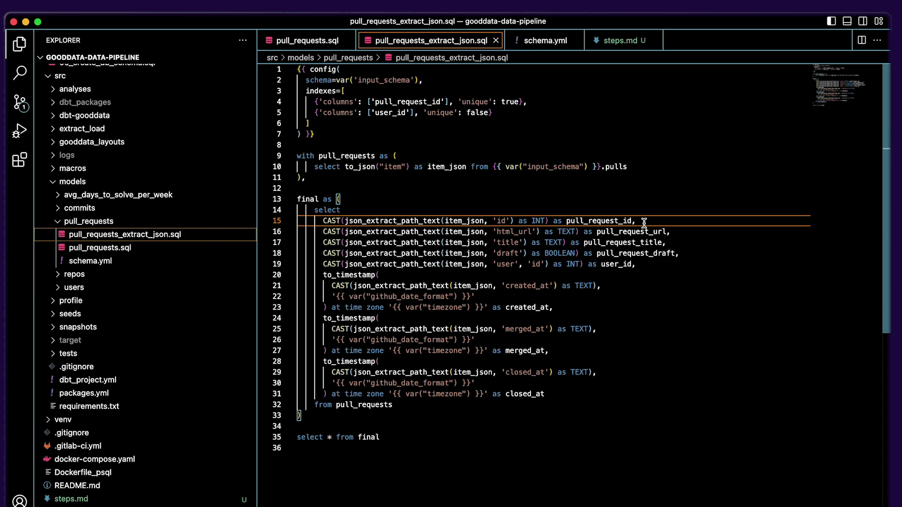
pyautogui.moveTo(644, 220); pyautogui.dragTo(324, 219)
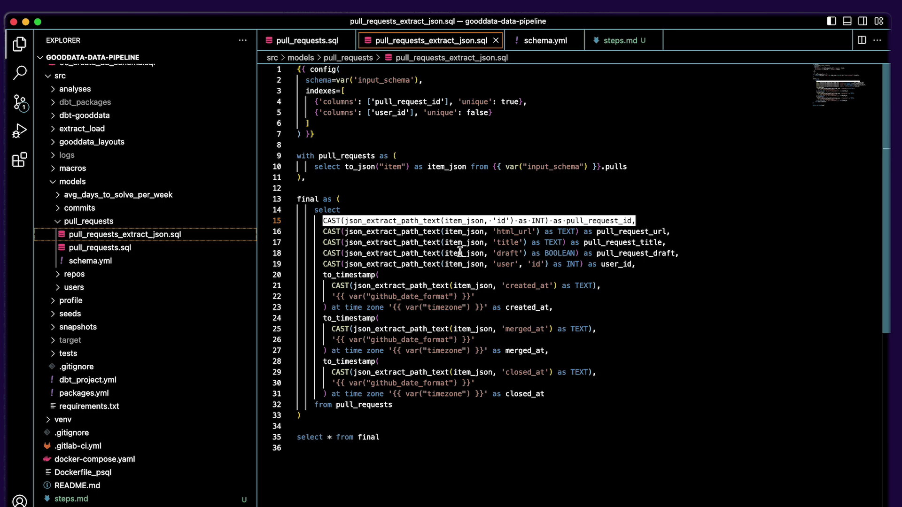
pyautogui.click(536, 43)
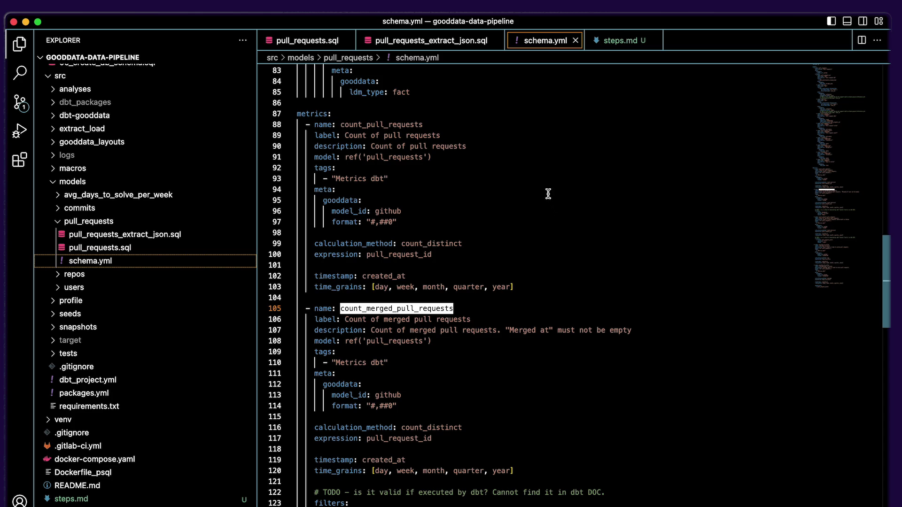
# Review the schema.yml metrics block down to the merged pull requests metric
pyautogui.scroll(-2, 548, 194)
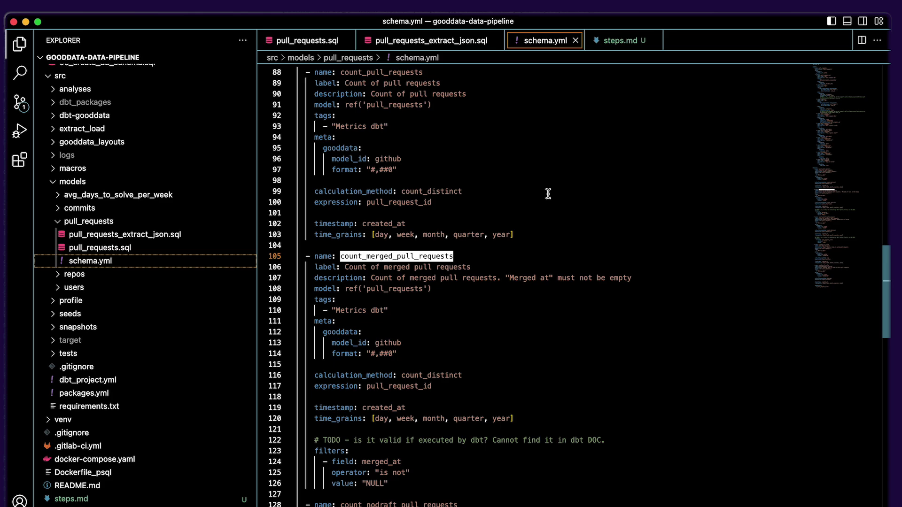
pyautogui.click(478, 265)
pyautogui.scroll(4, 423, 266)
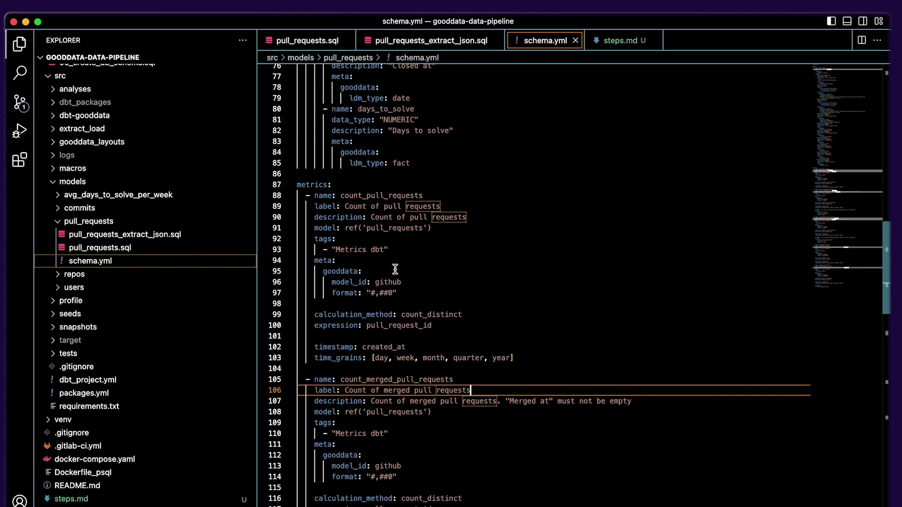
pyautogui.click(299, 183)
pyautogui.moveTo(299, 180); pyautogui.dragTo(363, 456)
pyautogui.click(378, 392)
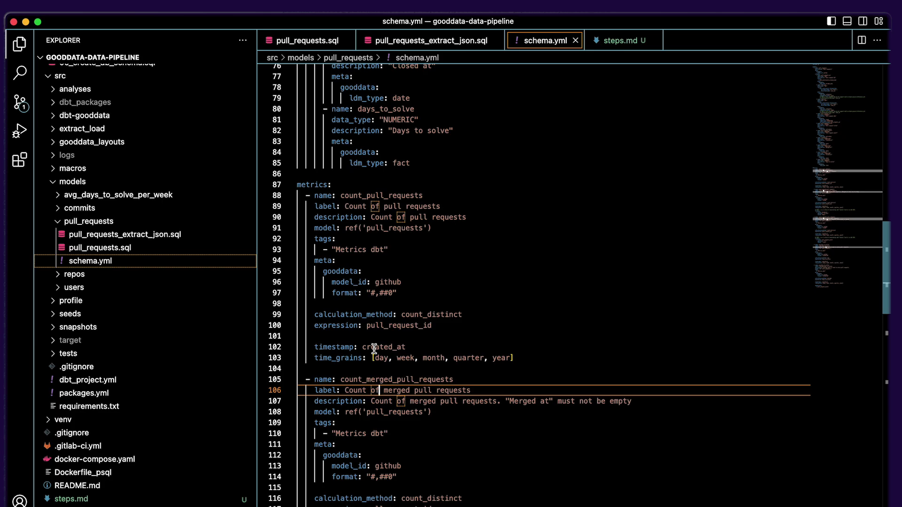
# Highlight the count_merged_pull_requests metric name, then go back to steps.md
pyautogui.doubleClick(394, 380)
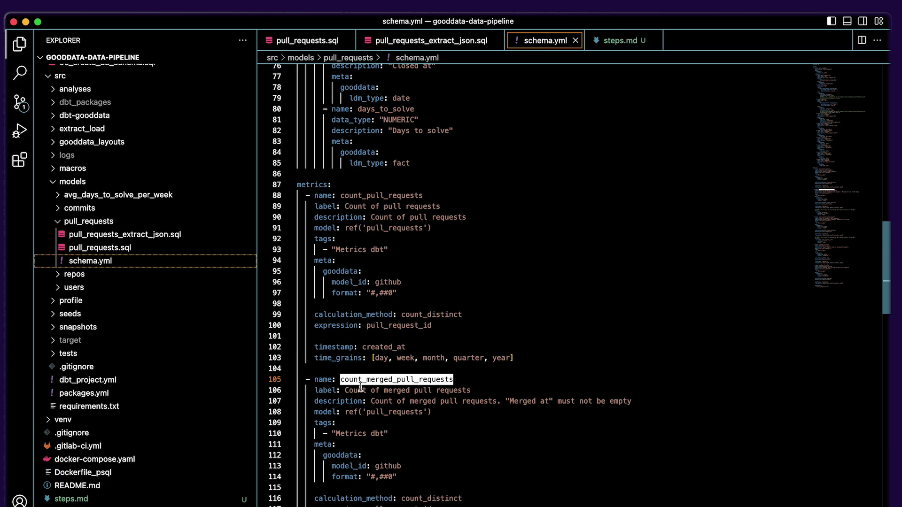
pyautogui.click(595, 155)
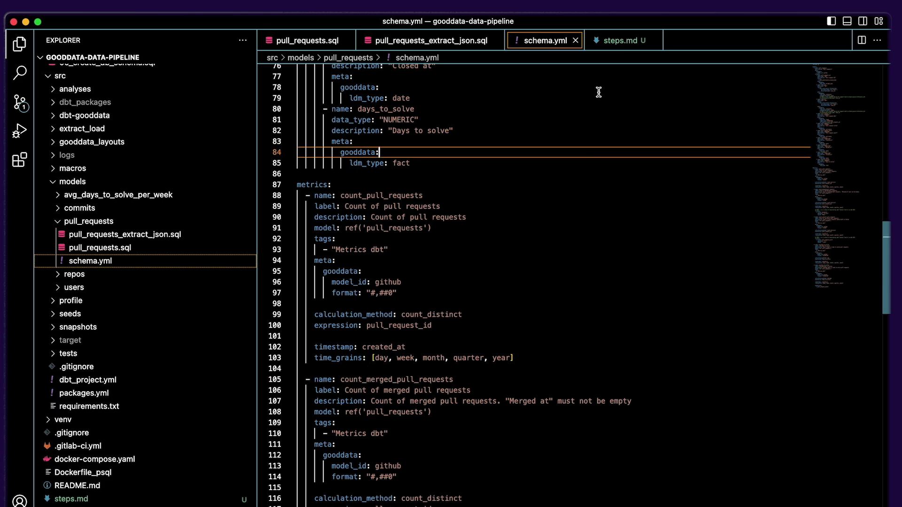
pyautogui.click(616, 42)
# Copy 'dbt deps' from steps.md and move up to the src folder in iTerm2
pyautogui.click(512, 339)
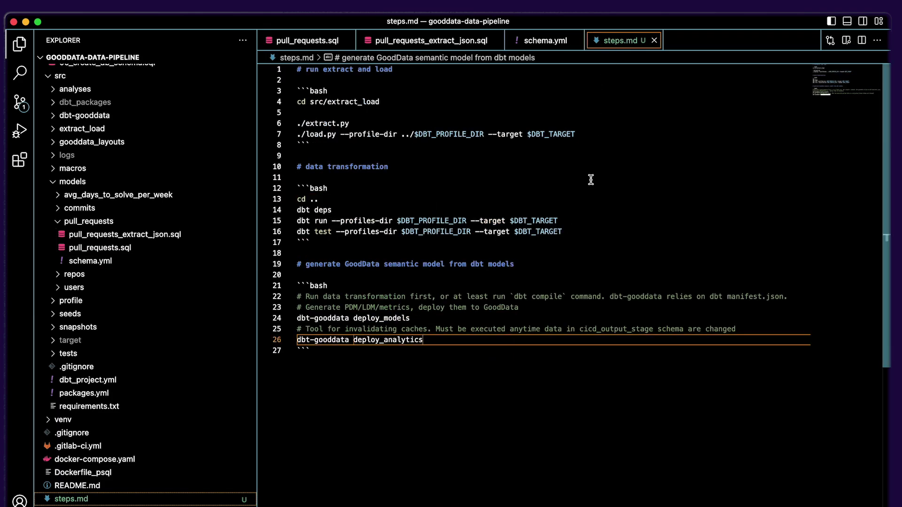
pyautogui.moveTo(400, 210); pyautogui.dragTo(296, 210)
pyautogui.press('super+c')
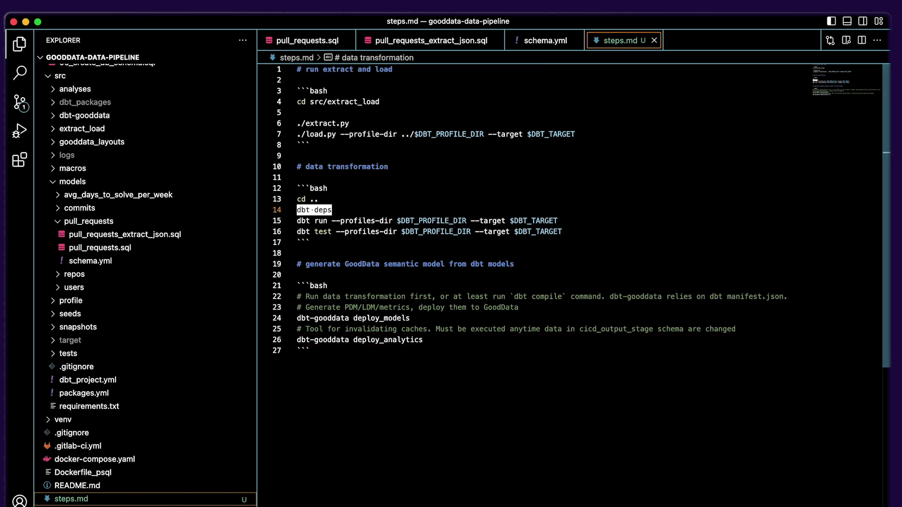
pyautogui.press('super+Tab')
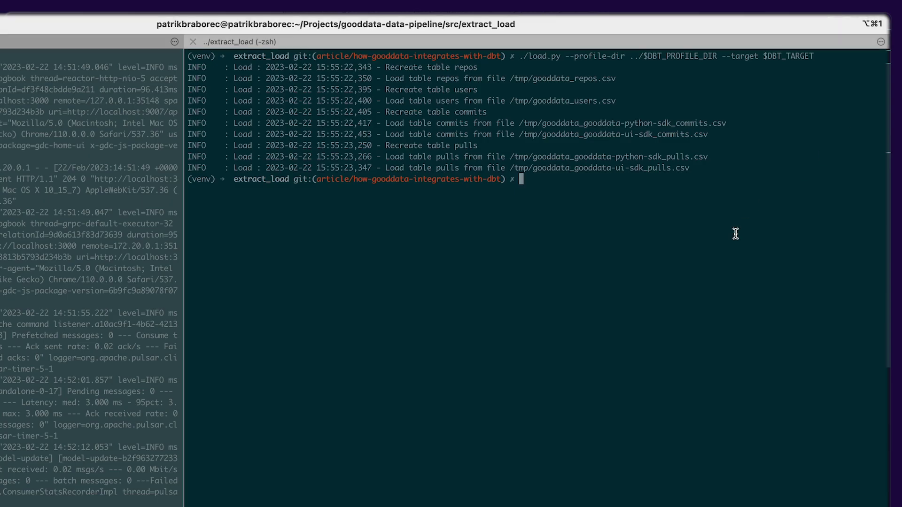
pyautogui.write('cd ..')
pyautogui.press('Return')
# Run dbt deps to install the dbt_constraints, codegen, metrics and dbt_utils packages
pyautogui.press('super+v')
pyautogui.press('Return')
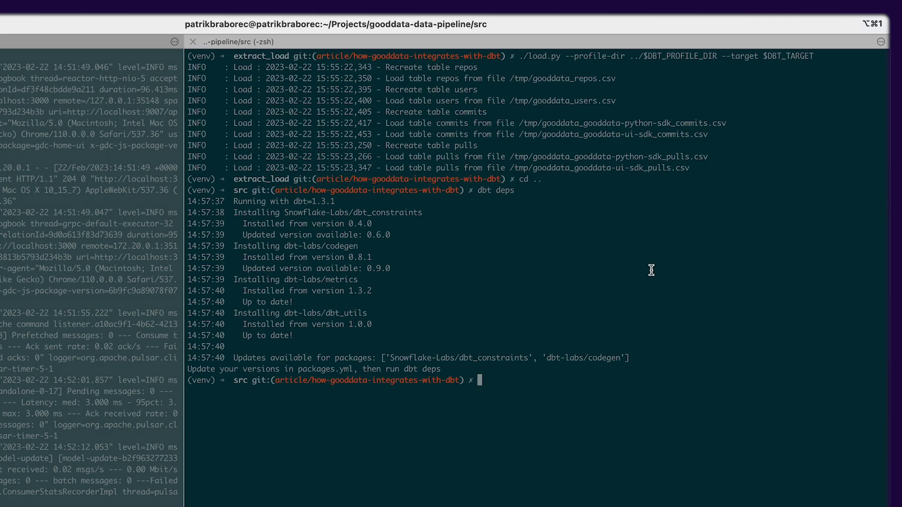
pyautogui.press('super+Tab')
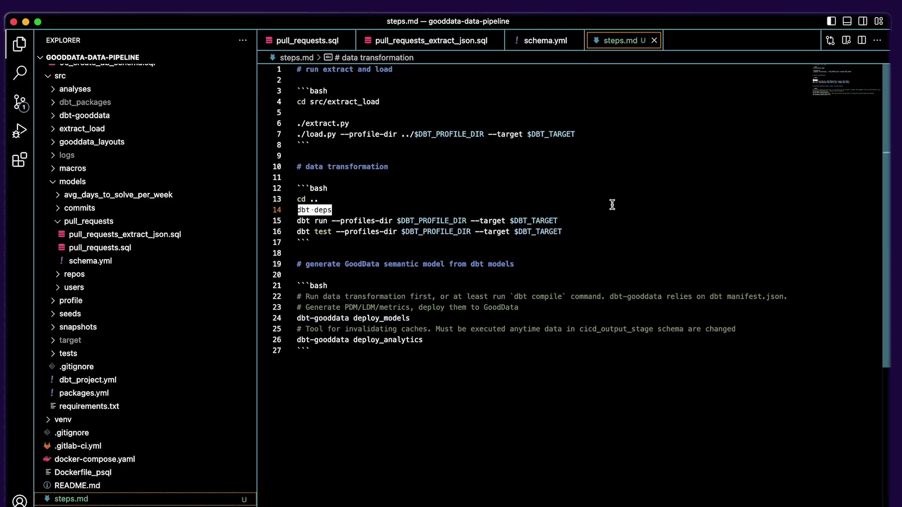
pyautogui.moveTo(568, 220); pyautogui.dragTo(297, 216)
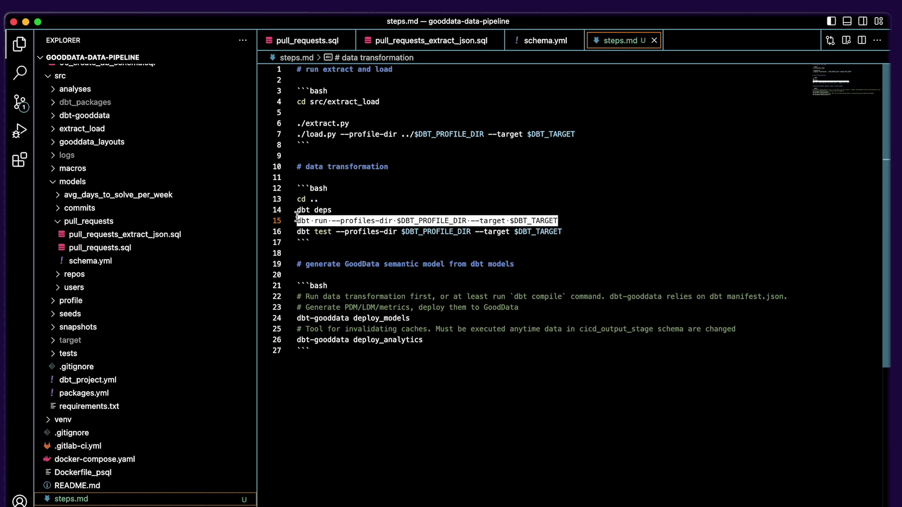
# Paste and run the dbt run command, building all 9 table models with PASS=9
pyautogui.press('super+Tab')
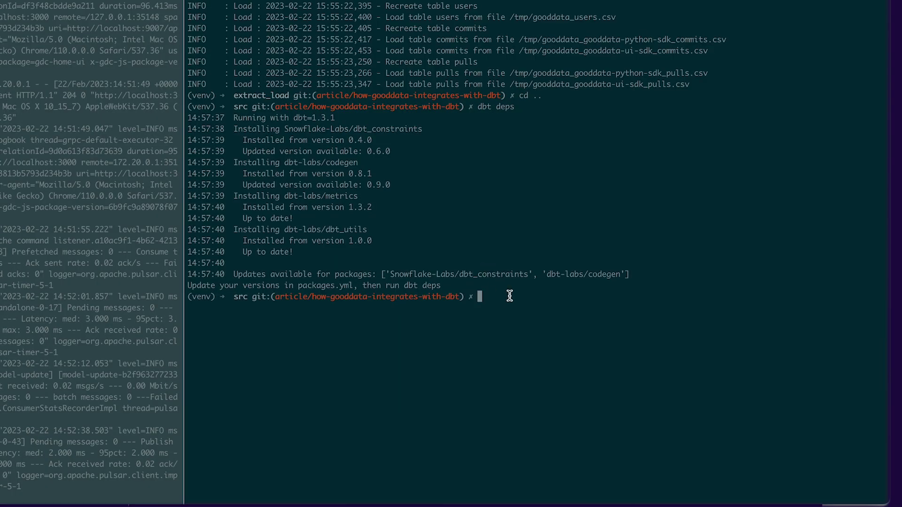
pyautogui.write('dbt run --profiles-dir $DBT_PROFILE_DIR --target $DBT_TARGET')
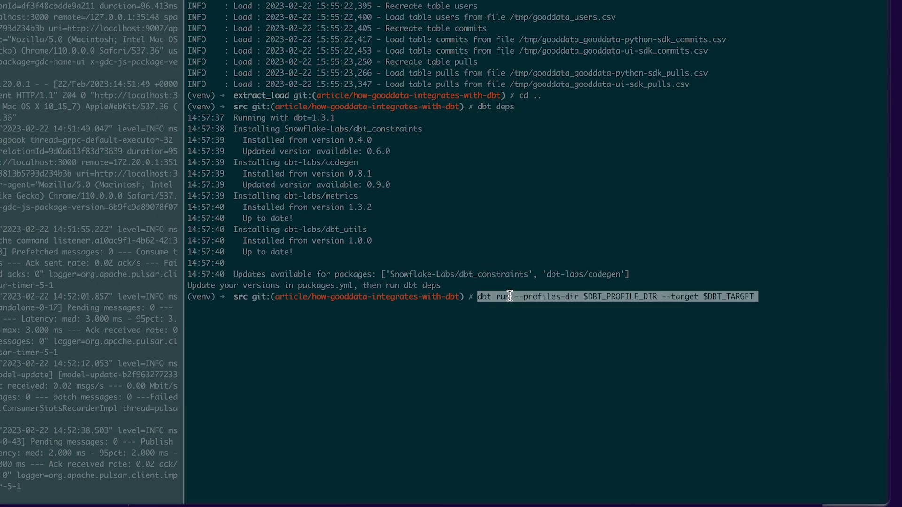
pyautogui.press('End')
pyautogui.press('Return')
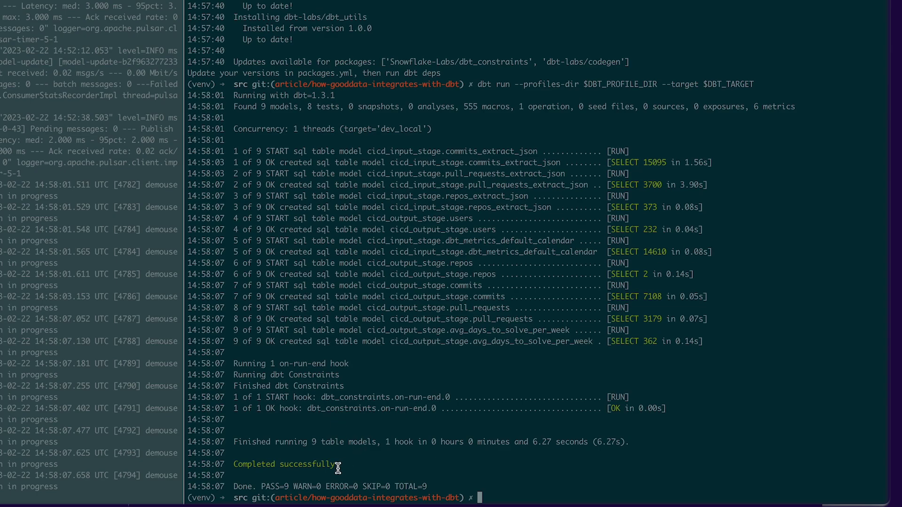
pyautogui.press('super+Tab')
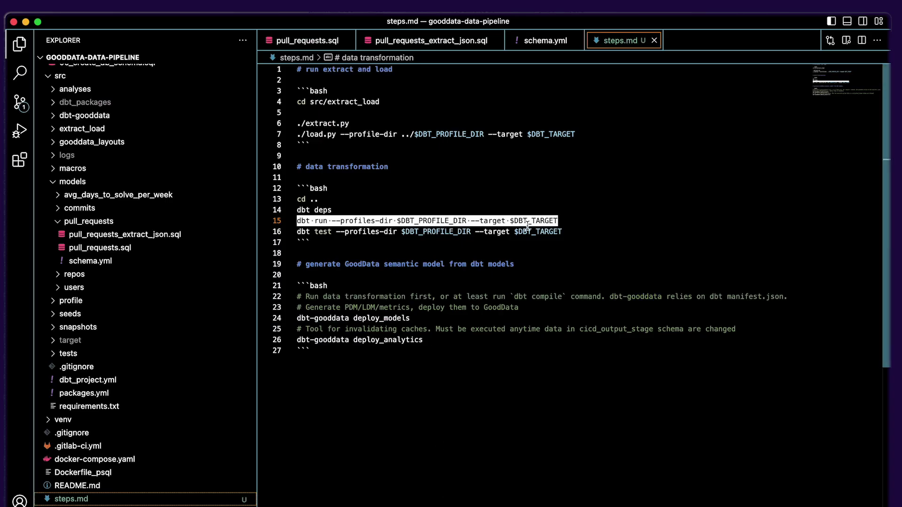
# Copy the dbt test command into the terminal and run it, passing all eight tests
pyautogui.moveTo(562, 231); pyautogui.dragTo(298, 232)
pyautogui.press('super+c')
pyautogui.press('super+Tab')
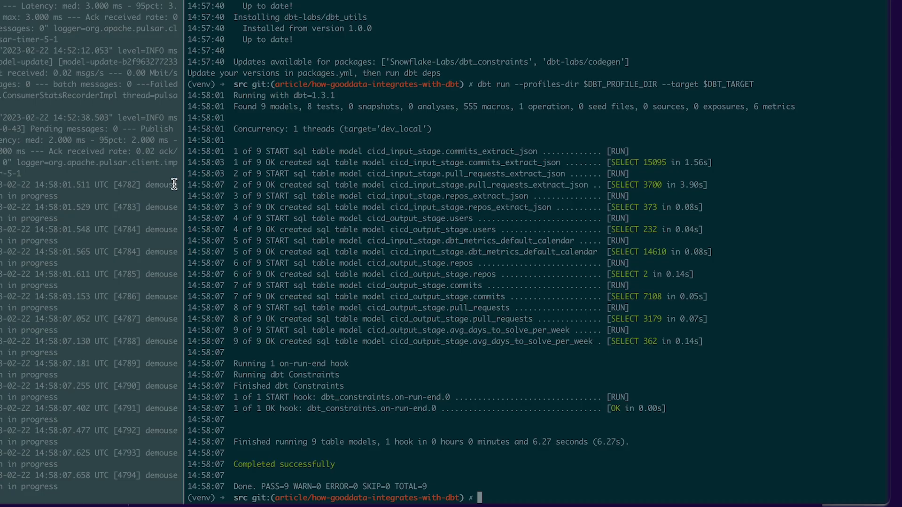
pyautogui.press('super+v')
pyautogui.press('Return')
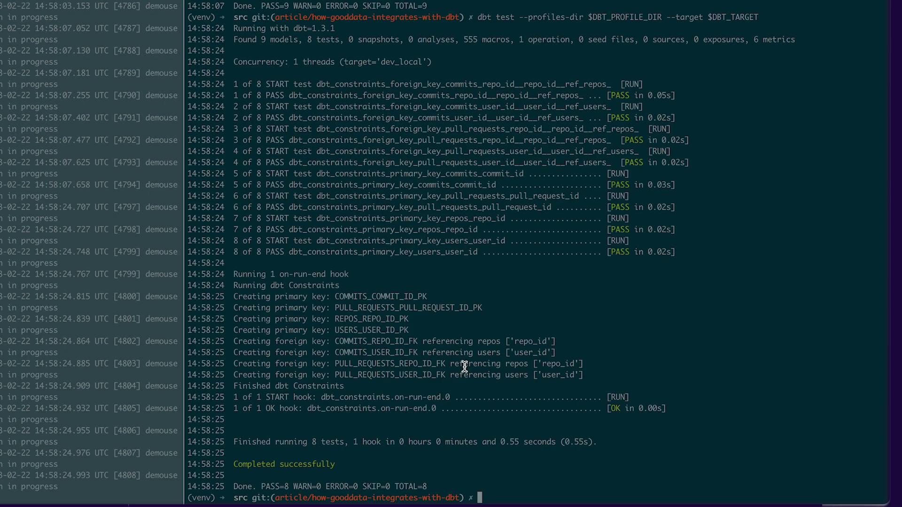
# Deploy the models to GoodData with 'dbt-gooddata deploy_models'
pyautogui.write('dbt-gooddata deploy')
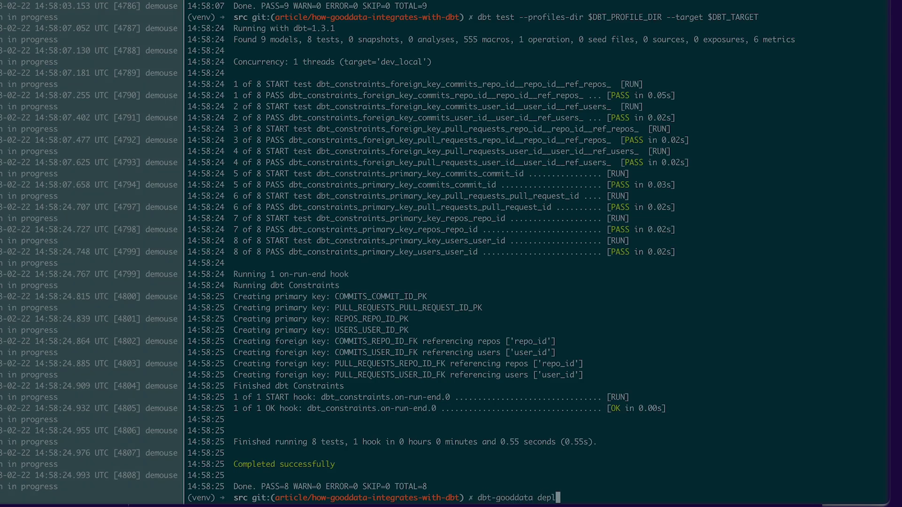
pyautogui.write('_models')
pyautogui.press('Return')
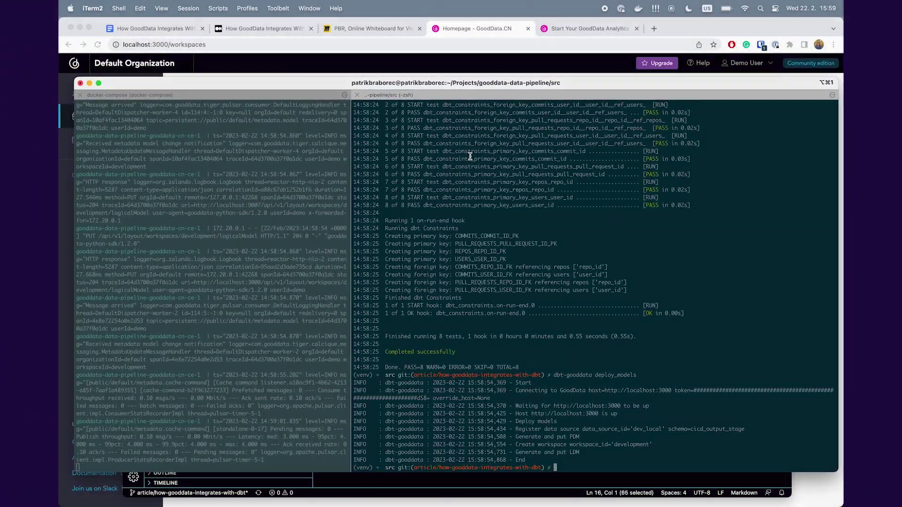
pyautogui.click(469, 29)
# Reload the GoodData.CN workspaces page and go to the Development workspace's dashboards
pyautogui.press('super+r')
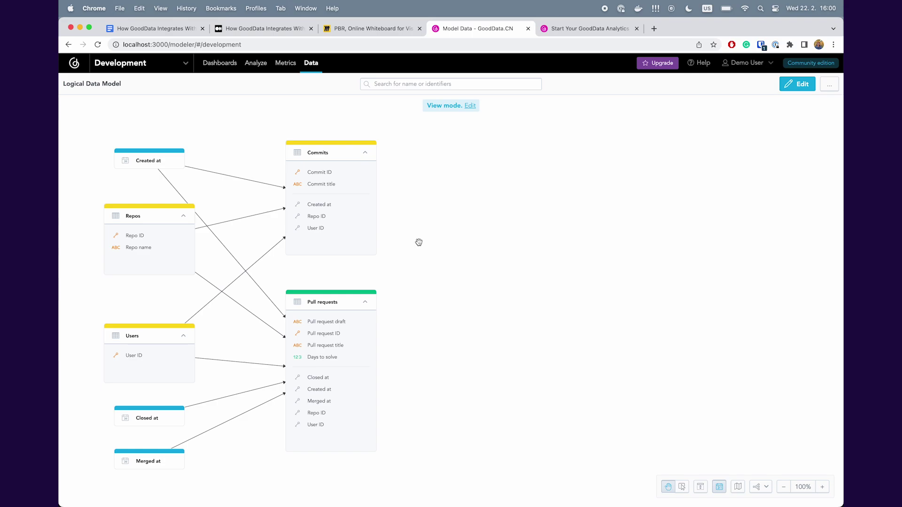
pyautogui.click(234, 64)
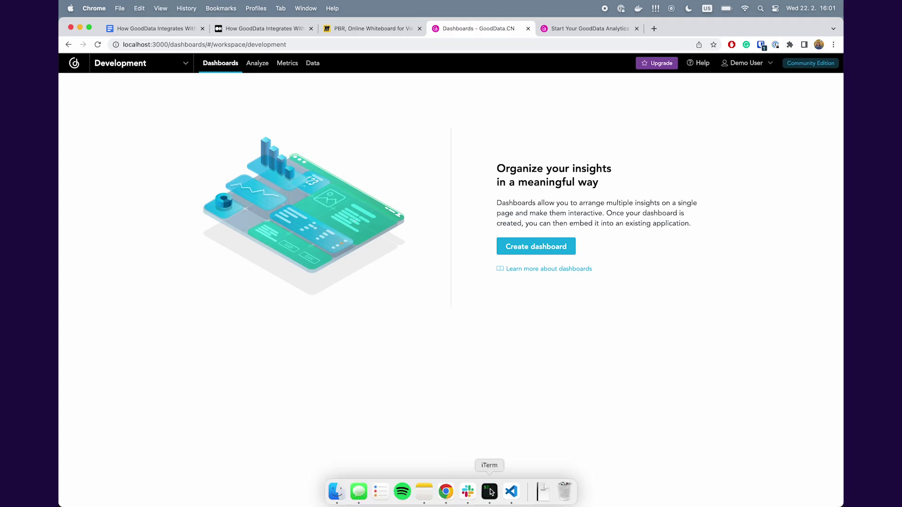
# Run 'dbt-gooddata deploy_analytics' in iTerm2 to push the analytics and dbt metrics to GoodData
pyautogui.click(493, 492)
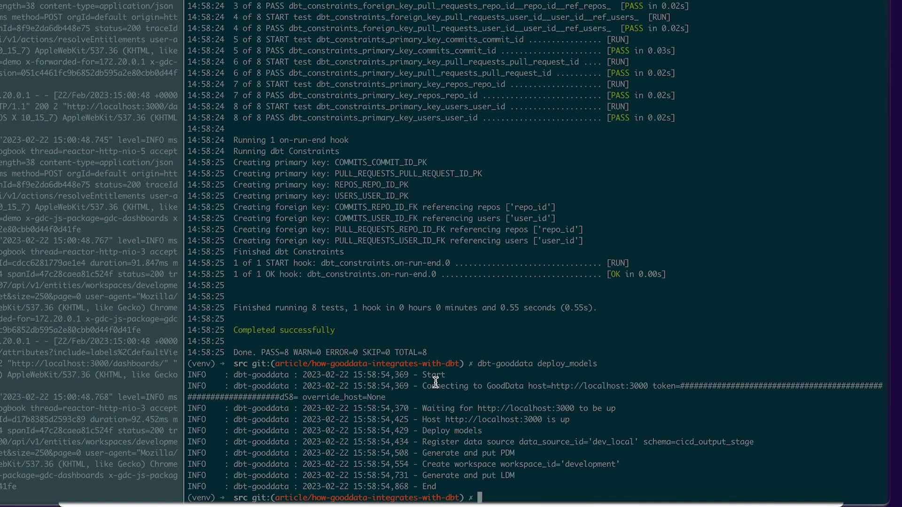
pyautogui.write('dbt-gooddata deploy')
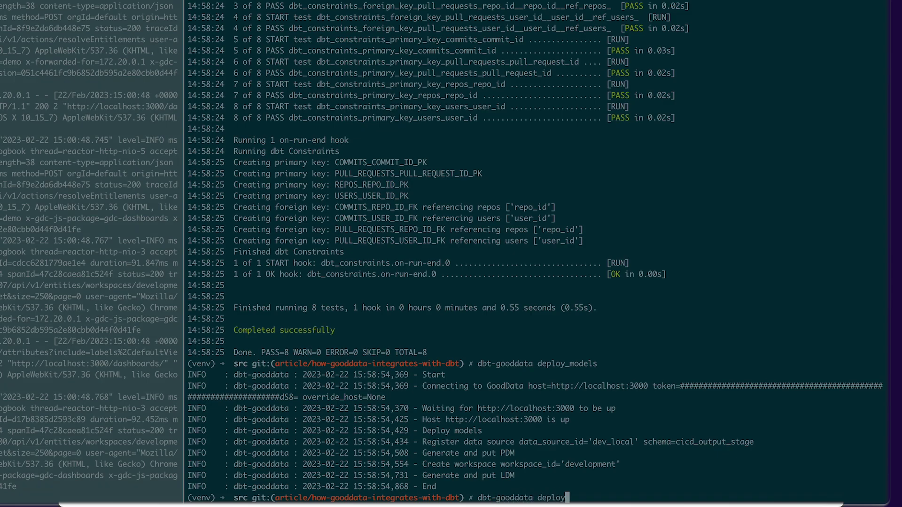
pyautogui.write('_analytics')
pyautogui.press('Return')
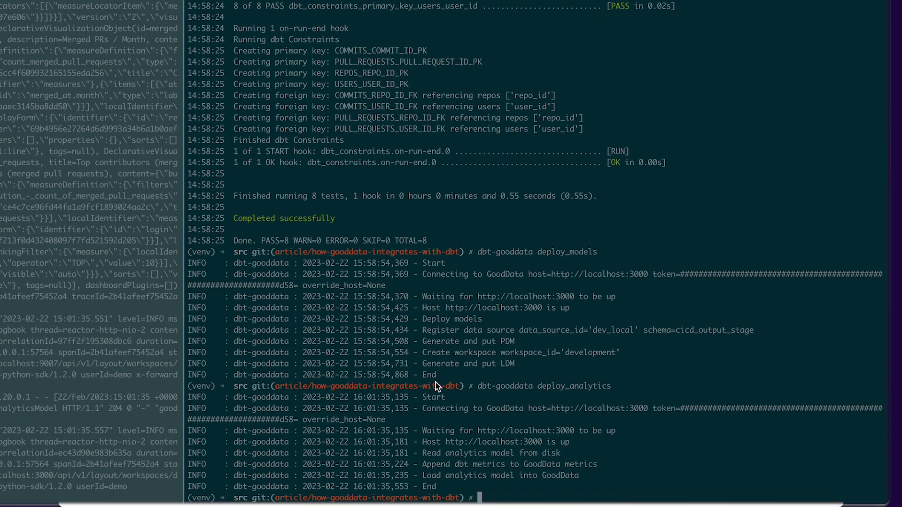
pyautogui.press('super+Tab')
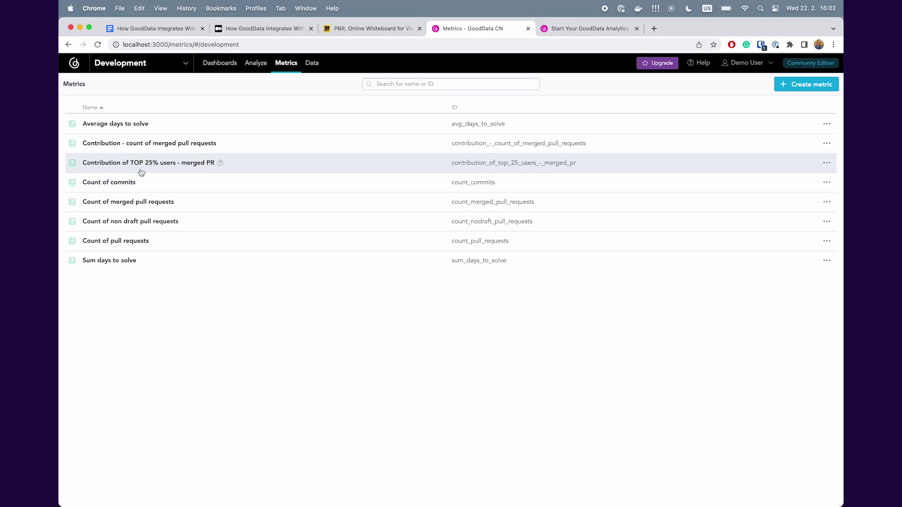
# Open the 'Contribution of TOP 25% users - merged PR' metric and inspect its MAQL definition
pyautogui.click(187, 168)
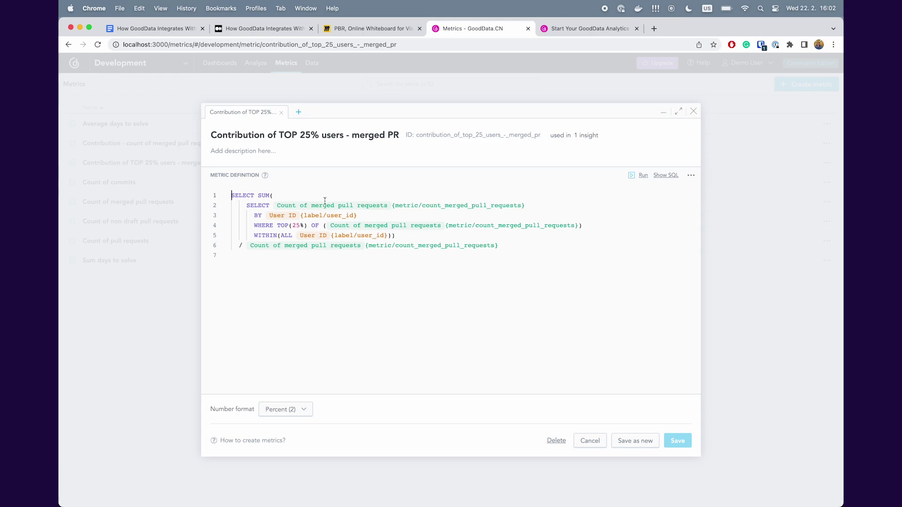
pyautogui.press('super+a')
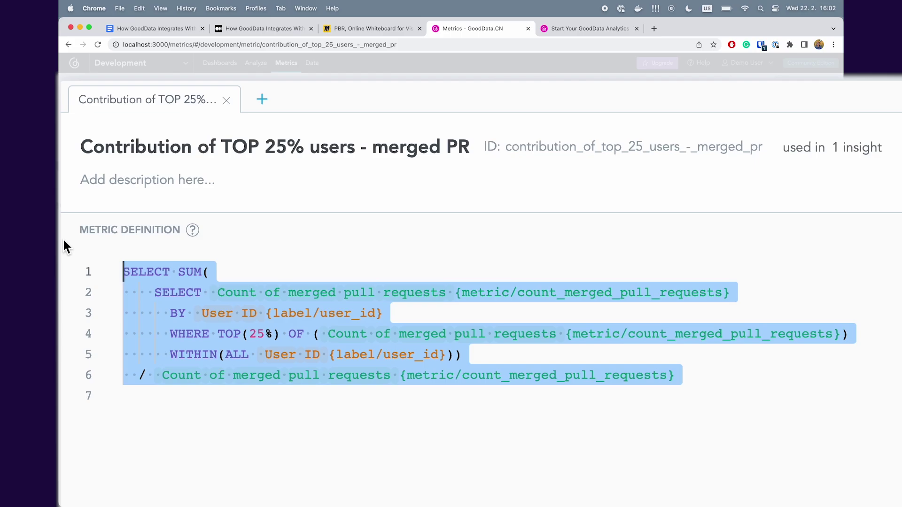
pyautogui.click(381, 404)
pyautogui.moveTo(468, 291)
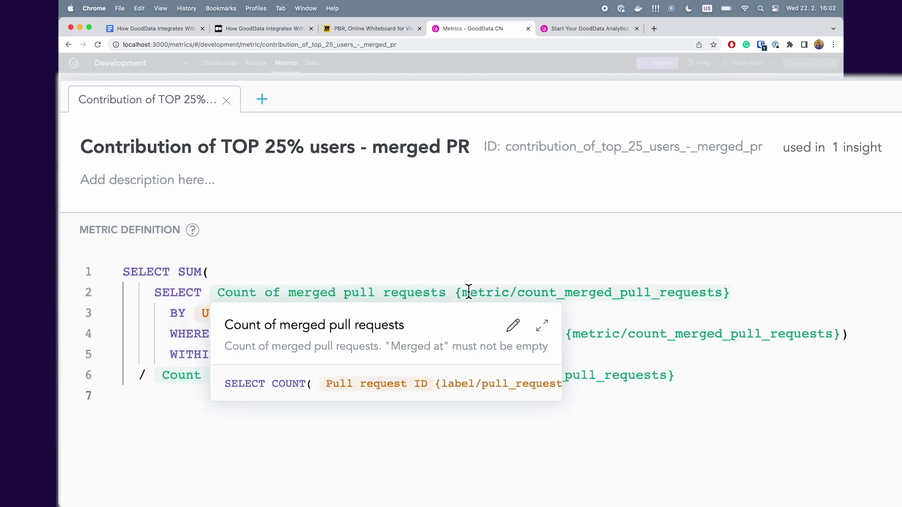